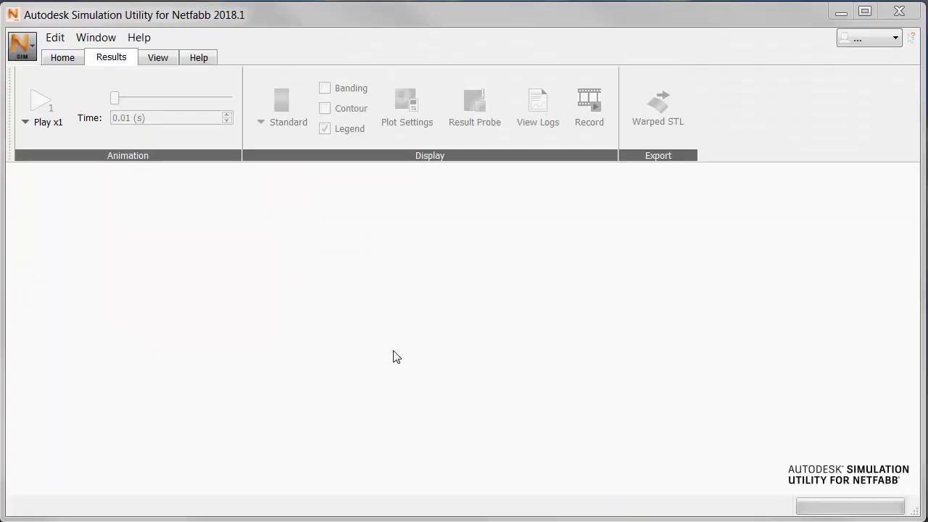
Create a new Powder Bed Fusion simulation and import part2.stl as the part in millimetres
left_click(30, 49)
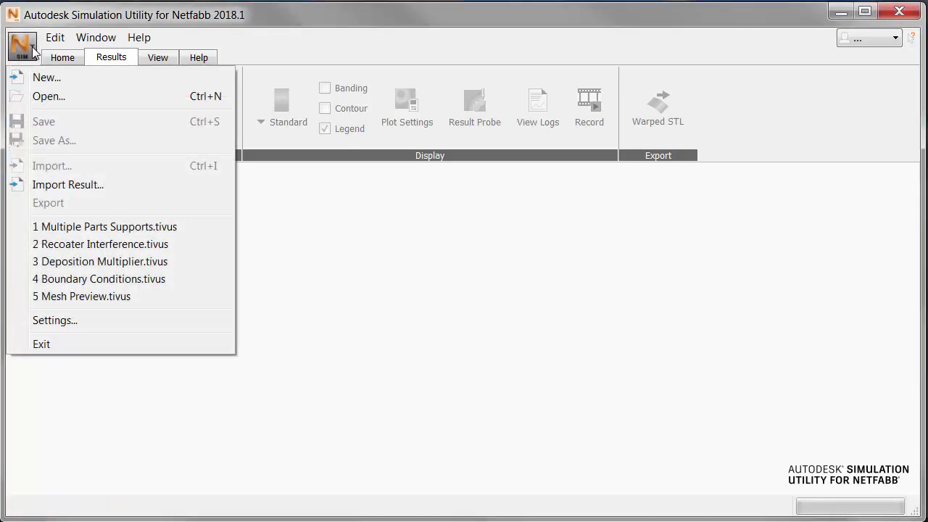
left_click(47, 84)
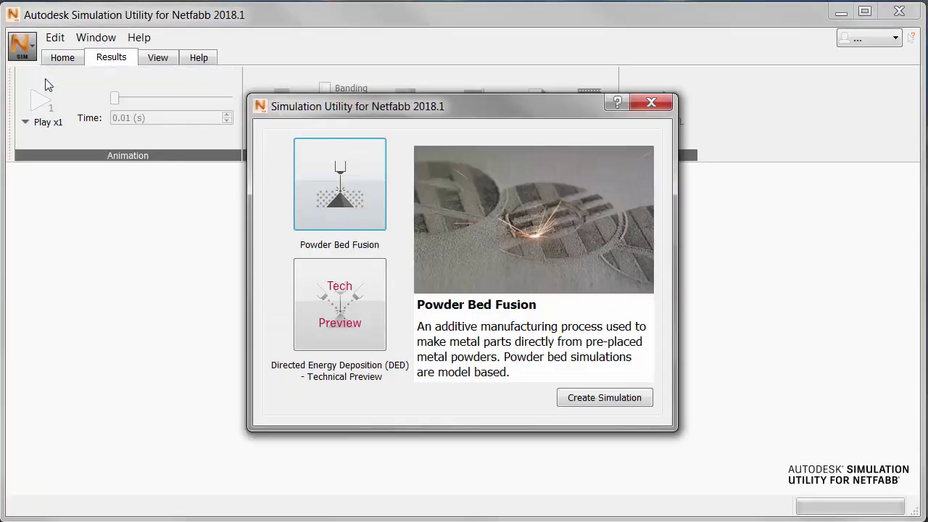
left_click(604, 398)
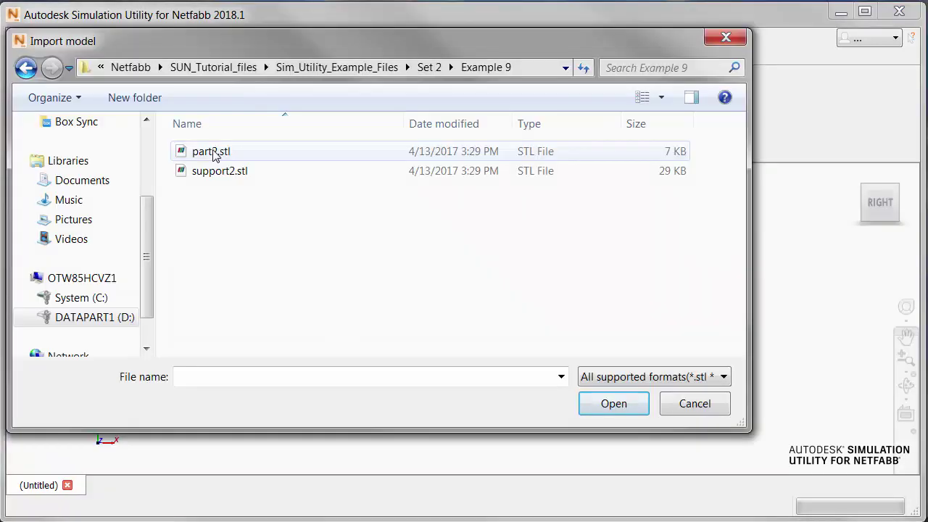
double_click(215, 153)
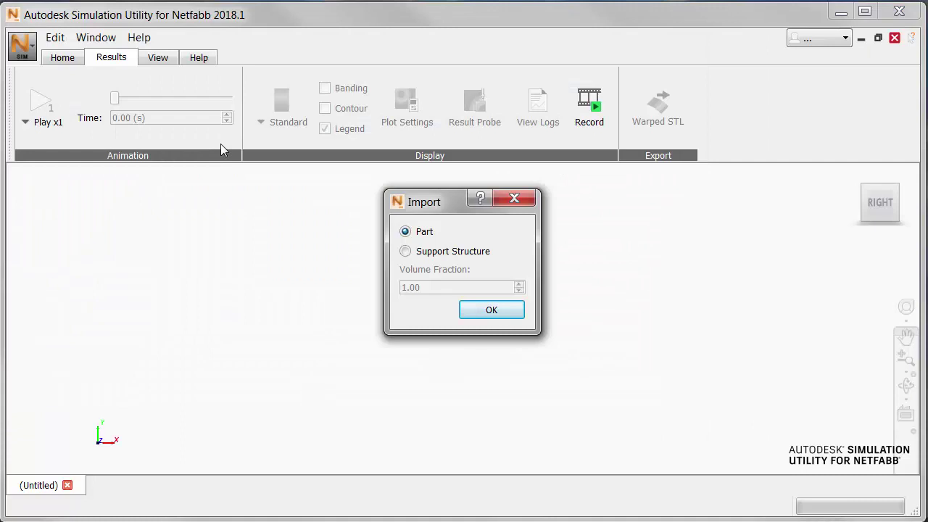
left_click(477, 311)
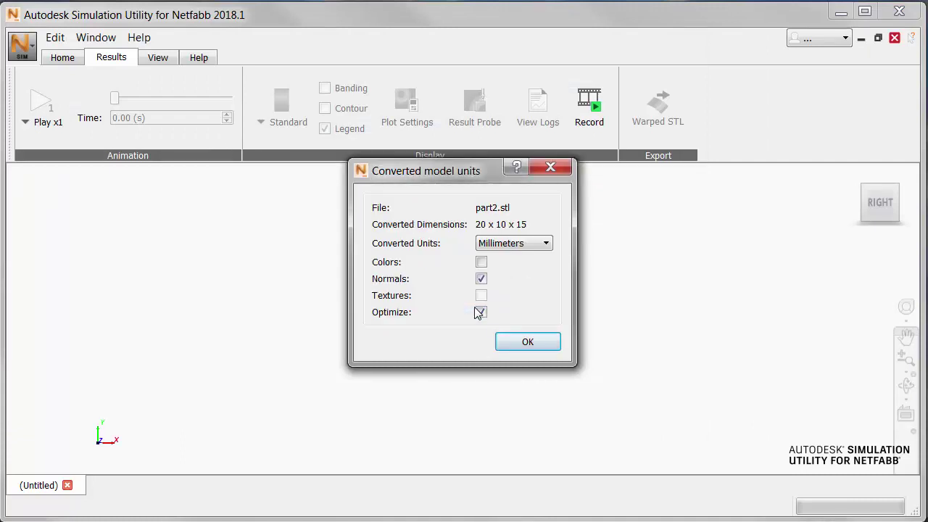
left_click(512, 342)
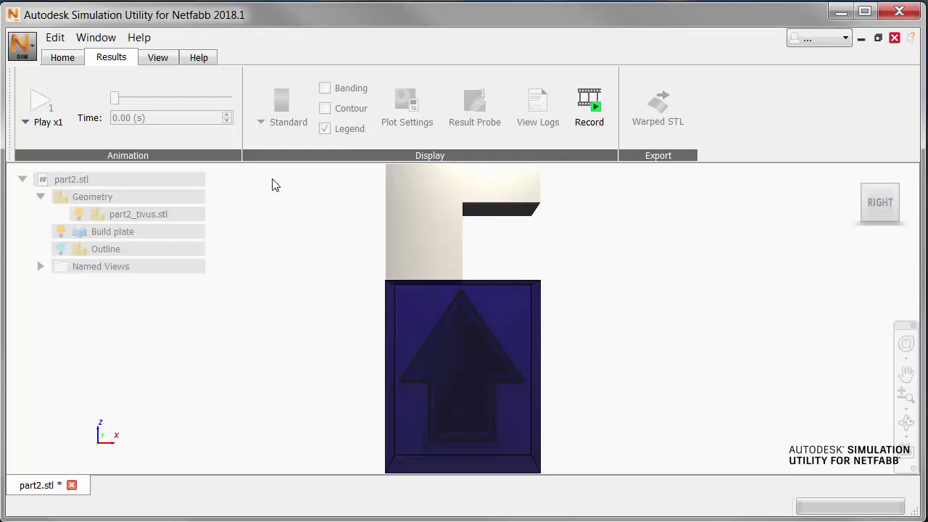
Import support2.stl as a support structure in millimetres, then view it beneath part2 isometrically
left_click(72, 58)
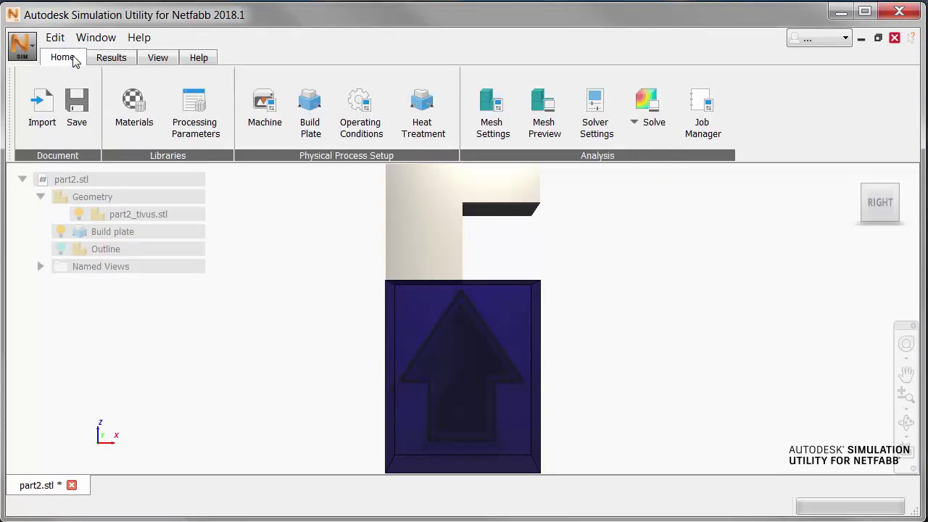
left_click(42, 106)
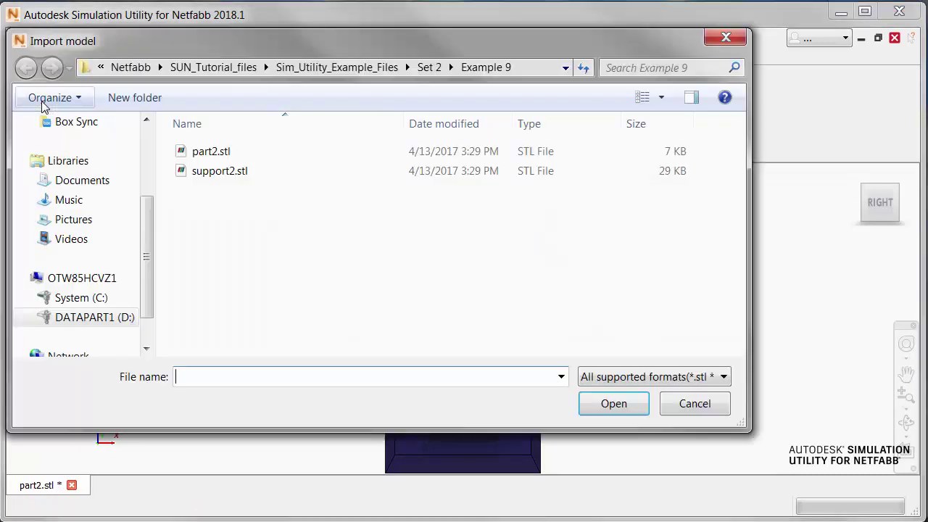
double_click(221, 180)
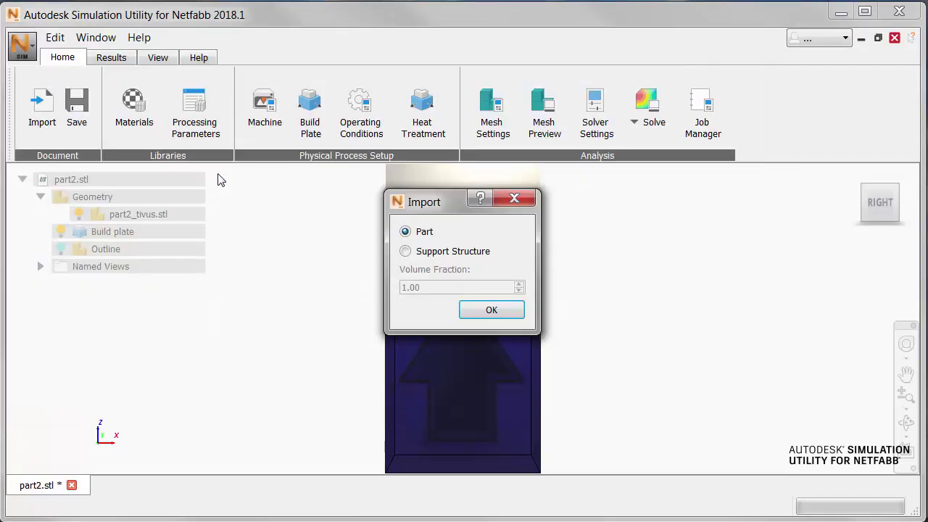
left_click(407, 253)
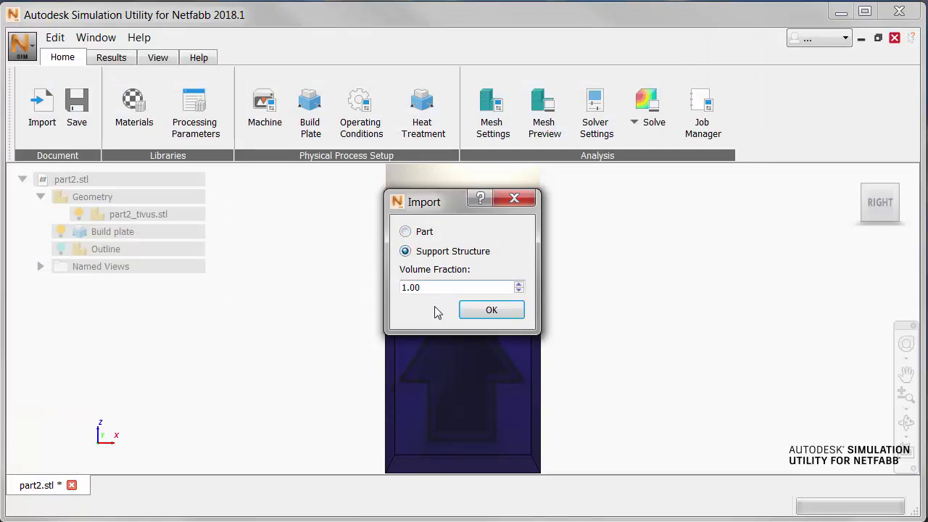
left_click(493, 310)
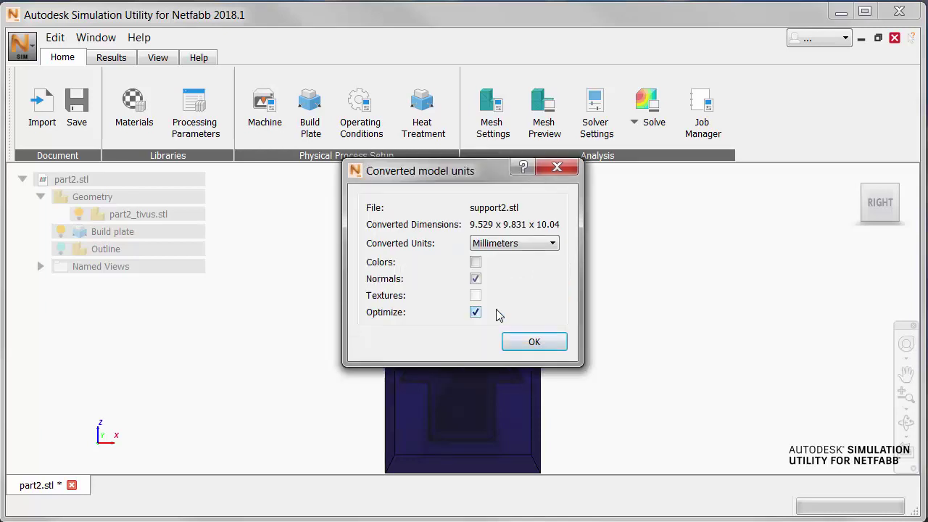
left_click(532, 342)
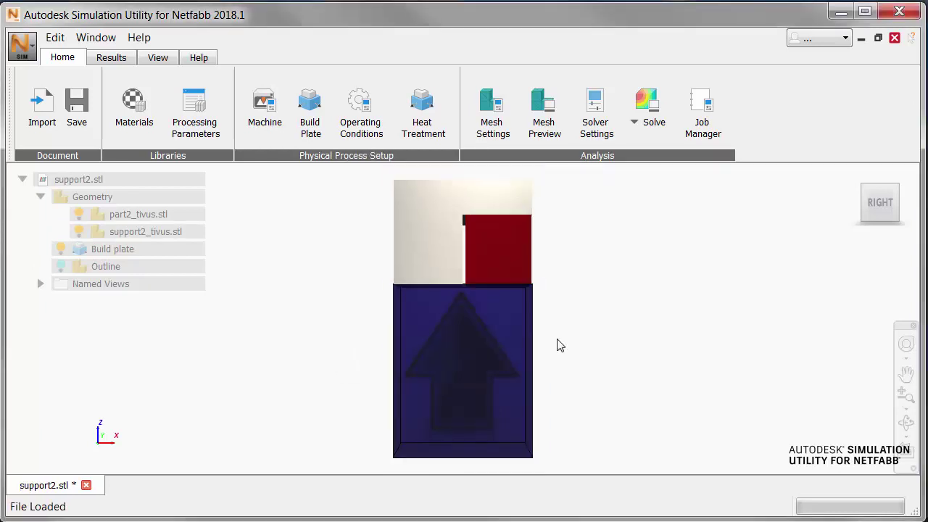
right_click_drag(617, 315, 552, 316)
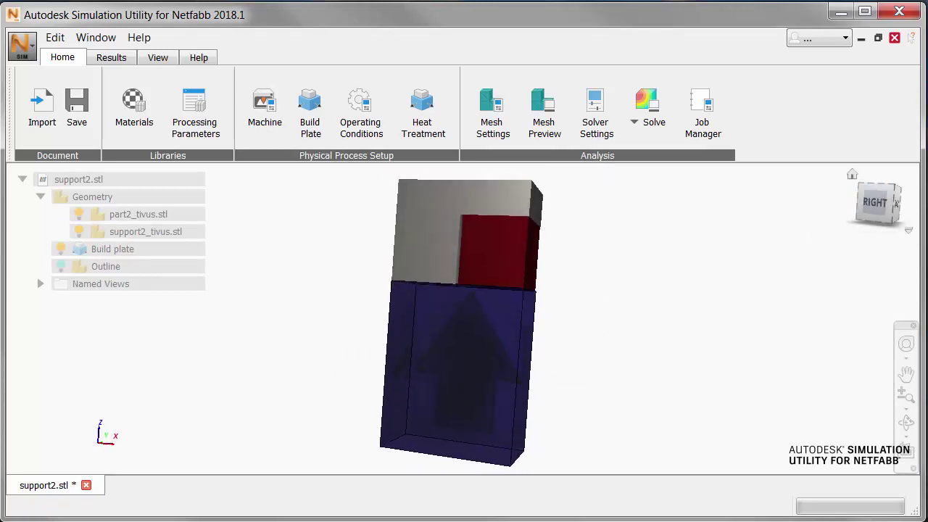
left_click(879, 194)
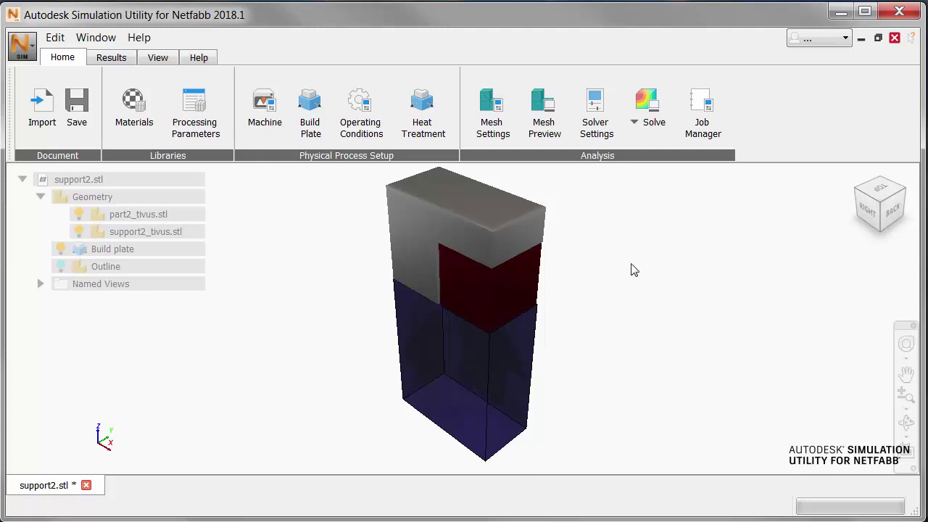
Enable support structure failure in the solver settings with a 500 MPa failure criterion
left_click(596, 106)
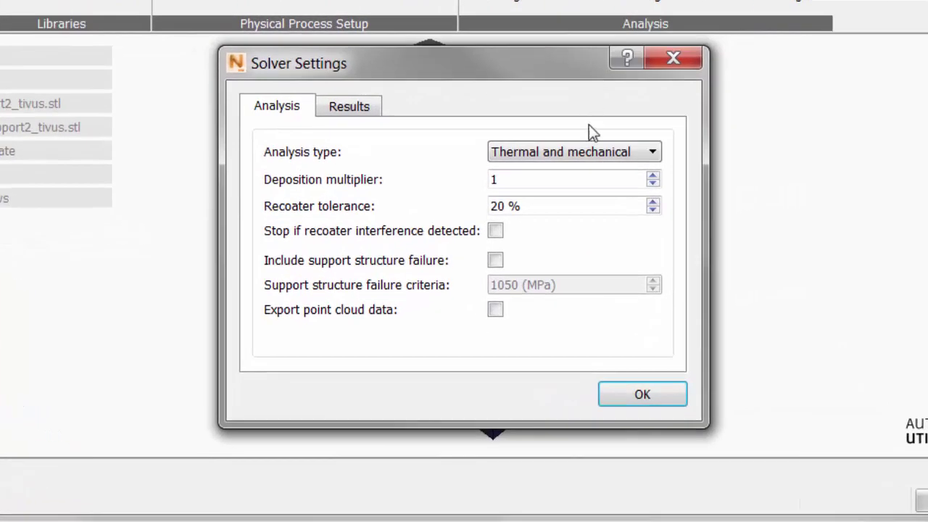
left_click(496, 259)
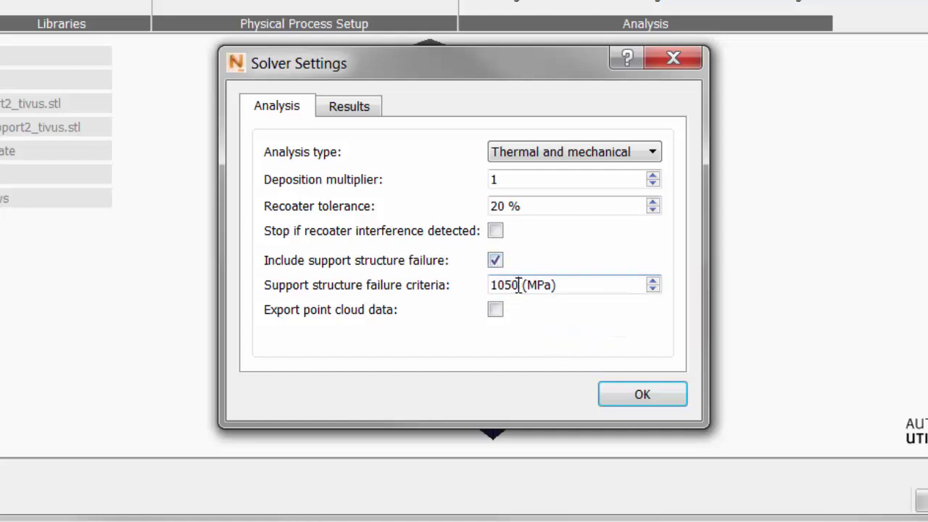
left_click_drag(519, 284, 492, 284)
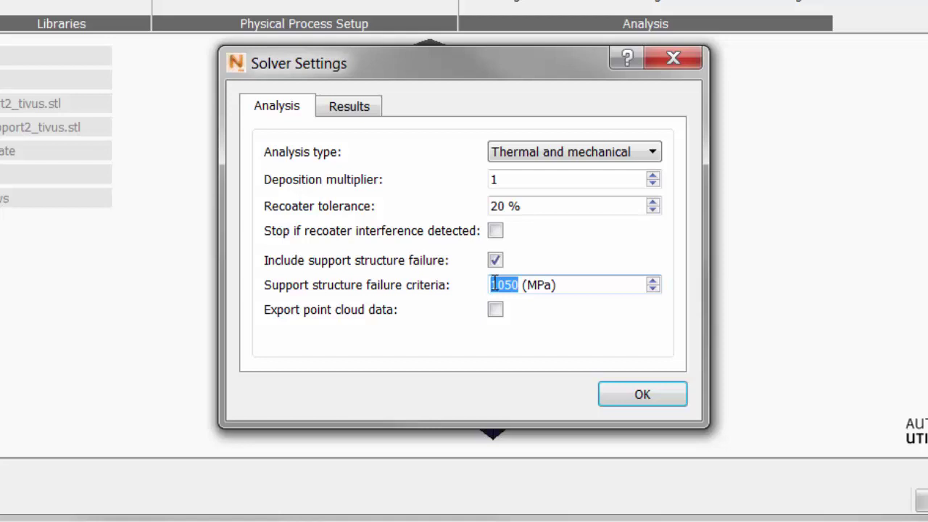
type("500")
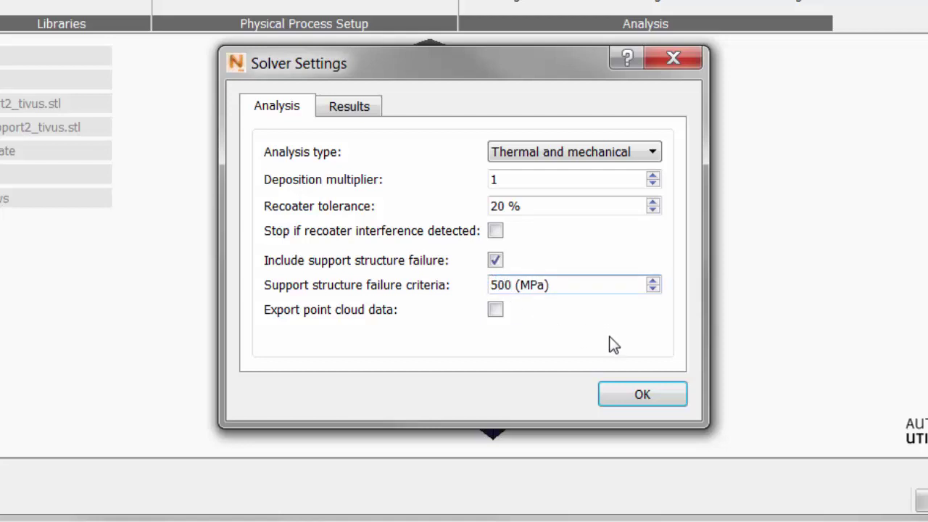
left_click(623, 401)
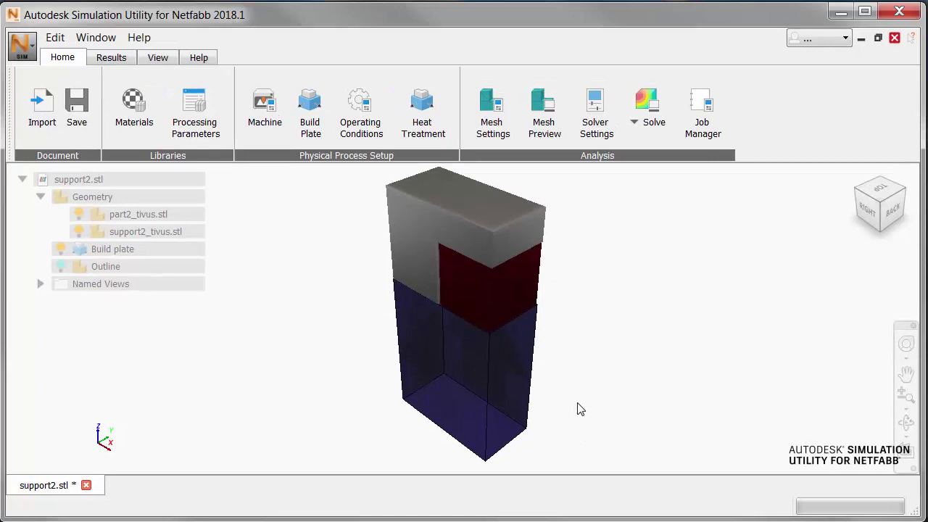
Run a local solve, saving the project as 'Support Structure Fail'
left_click(640, 127)
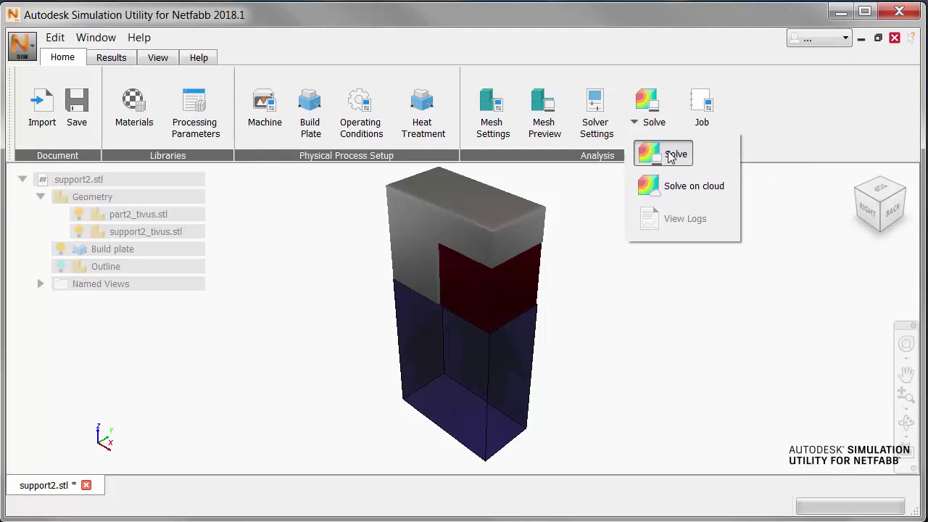
left_click(671, 155)
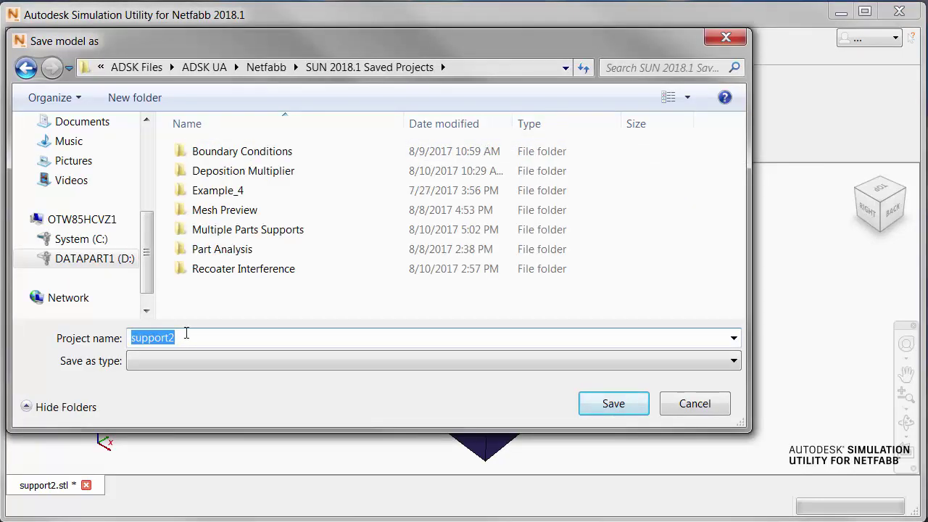
type("Suppor")
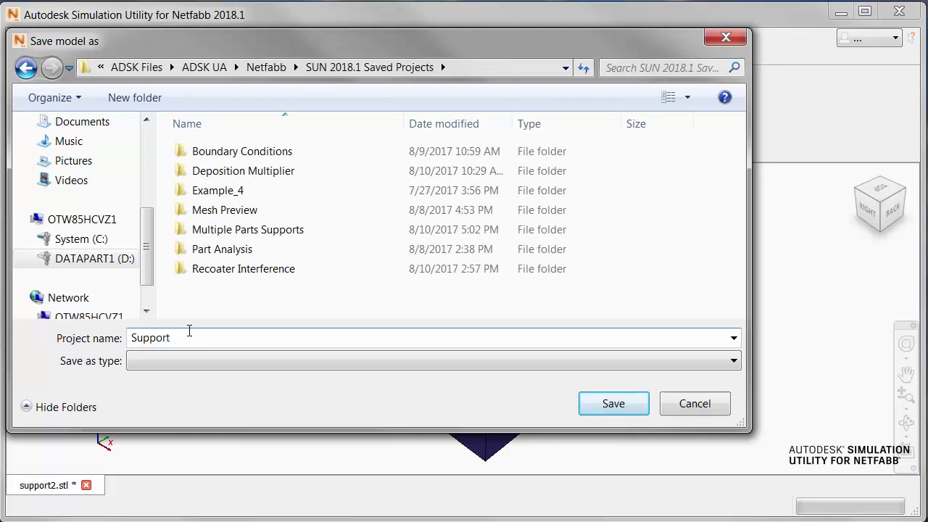
type("t Structure Fail")
left_click(613, 404)
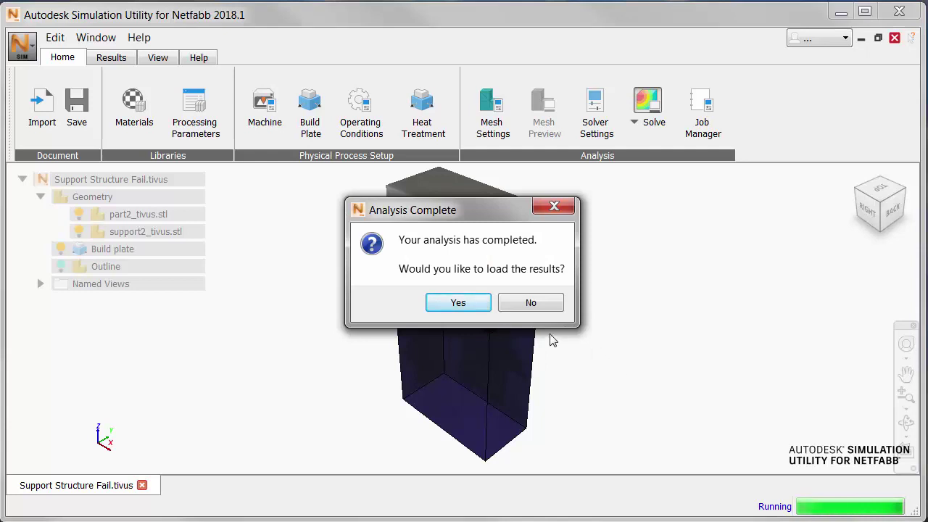
Load the results, show von Mises stress, and play it through to the final step at 58209.64 s
left_click(458, 303)
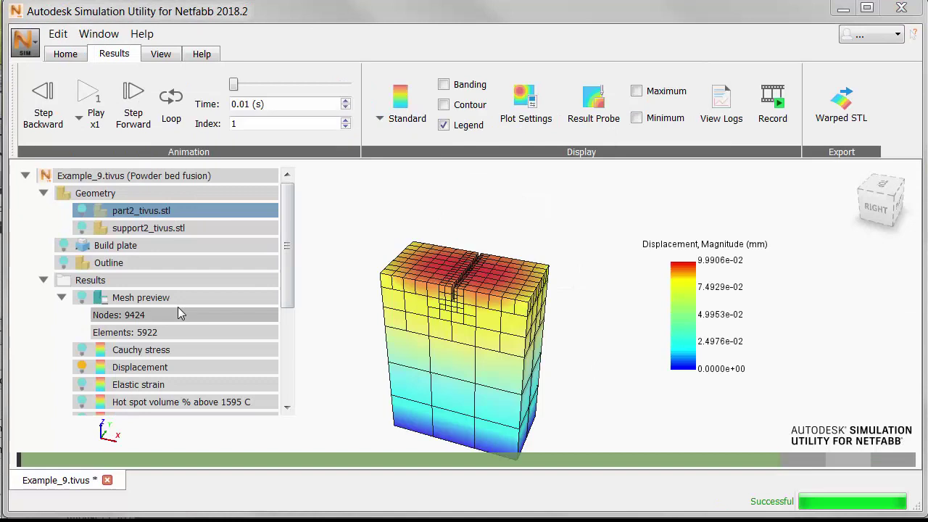
left_click_drag(283, 270, 285, 387)
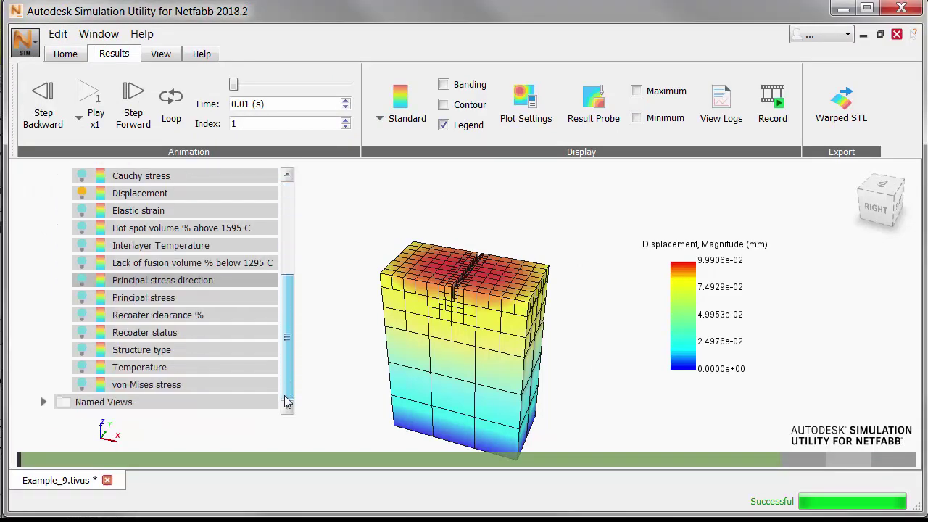
left_click(83, 386)
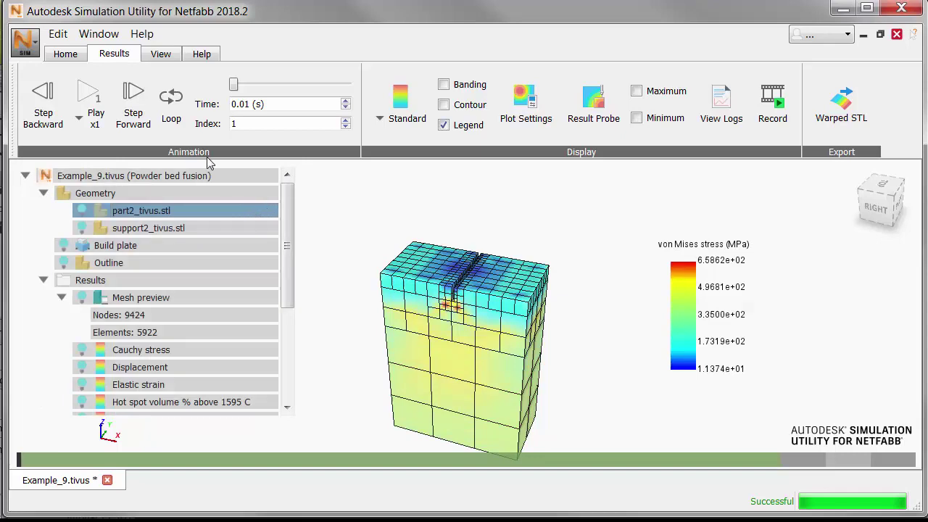
left_click(89, 94)
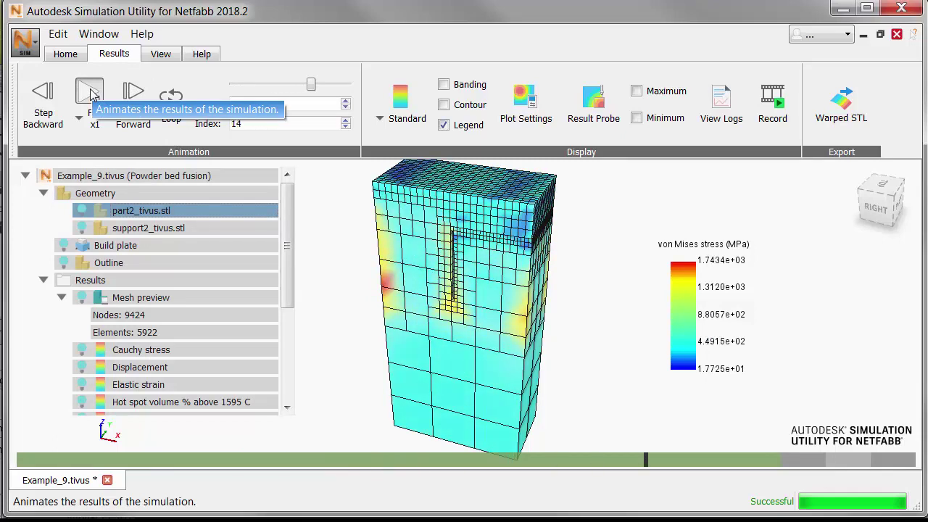
right_click_drag(449, 236, 414, 233)
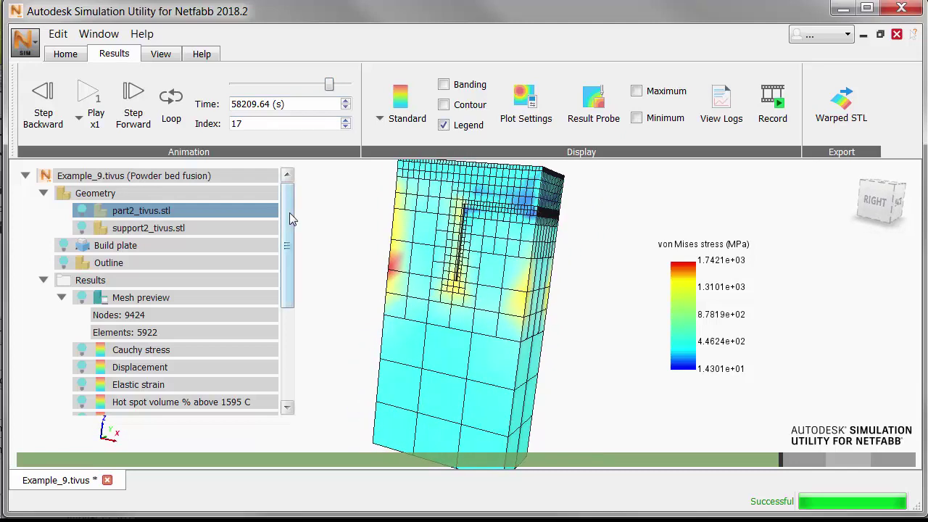
left_click_drag(289, 217, 287, 308)
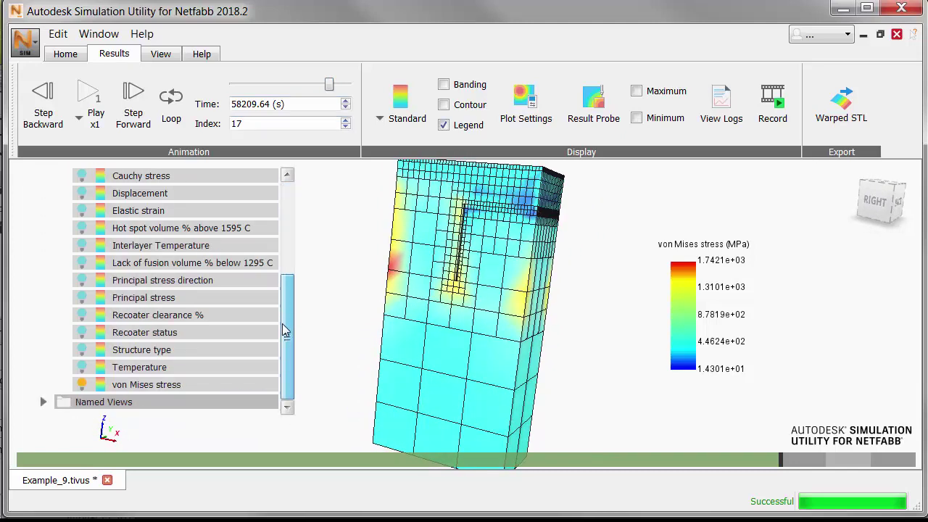
Display the Structure type result and view the model from the right-back edge to see failed support
left_click(81, 350)
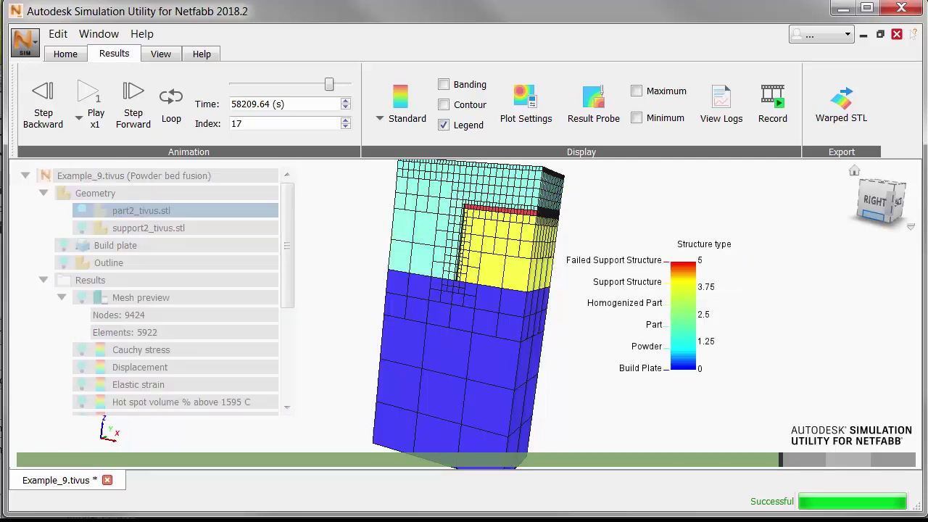
left_click_drag(896, 211, 872, 211)
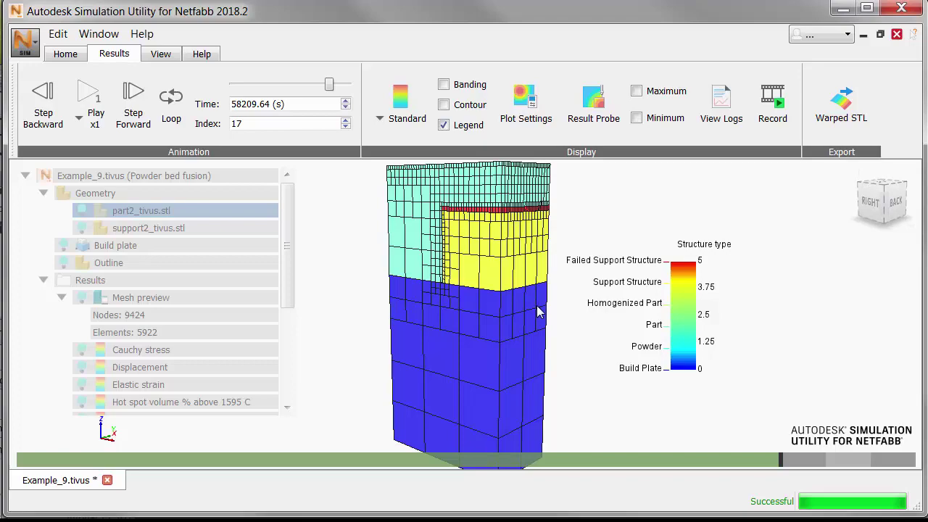
left_click_drag(538, 311, 519, 312)
left_click(880, 200)
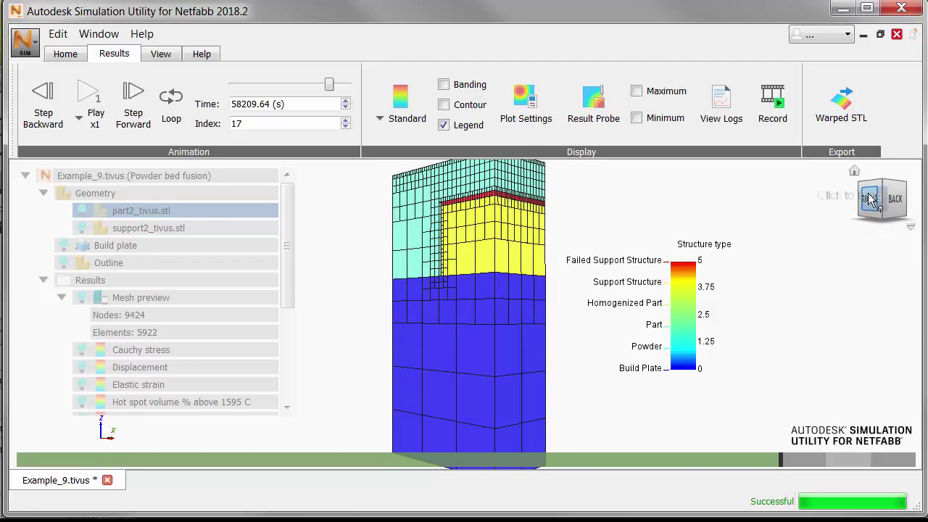
left_click_drag(877, 204, 875, 218)
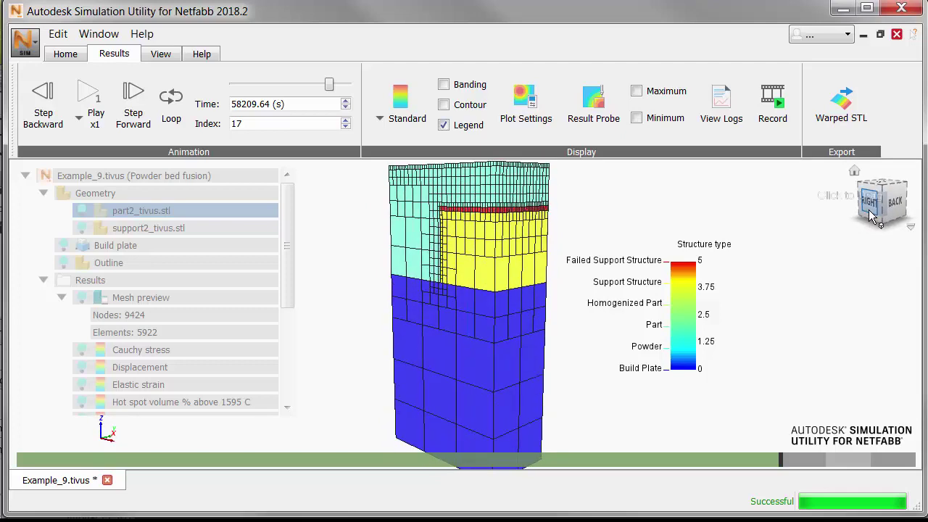
Open the solver logs and scroll through the Mechanical log's support structure failure warnings
left_click(722, 101)
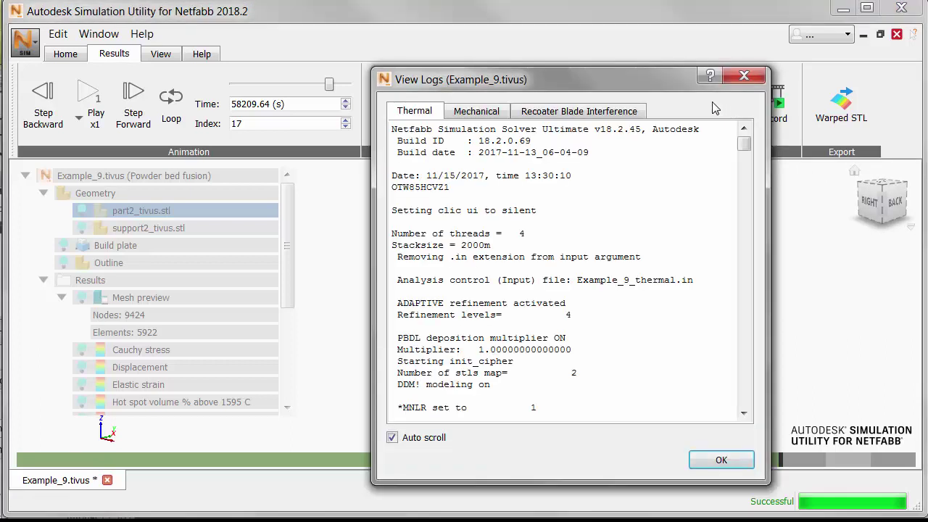
left_click(489, 116)
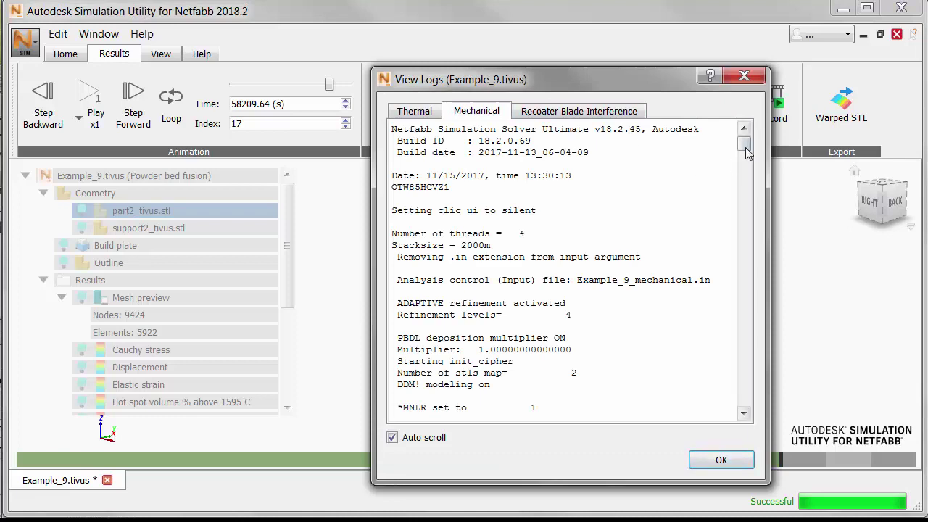
left_click(749, 307)
left_click_drag(748, 308, 739, 401)
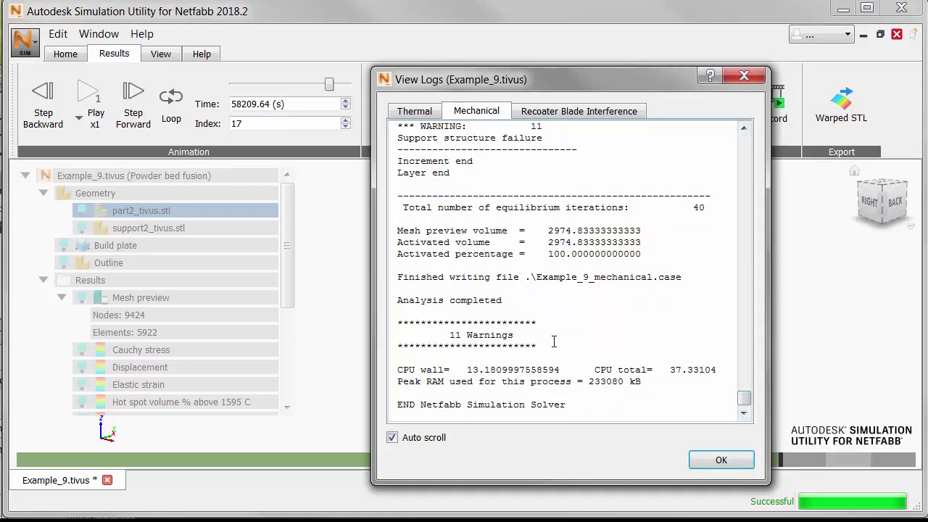
scroll(746, 397, "up", 7)
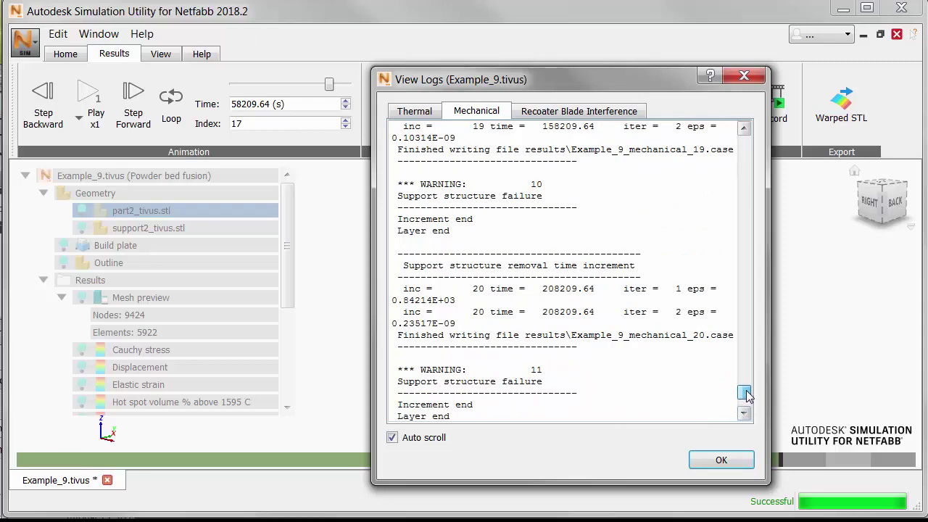
scroll(746, 396, "up", 4)
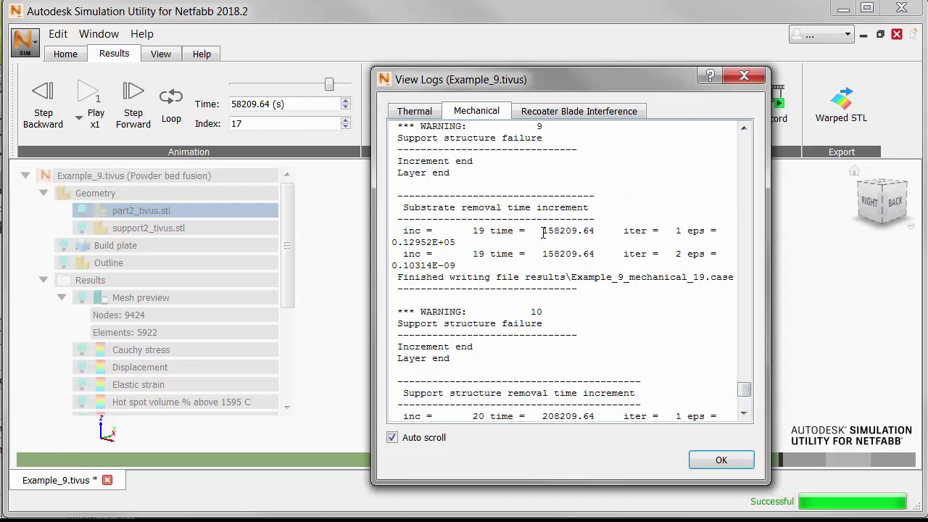
Inspect the log's final time entries, then show the Recoater Blade Interference table
left_click_drag(543, 231, 603, 231)
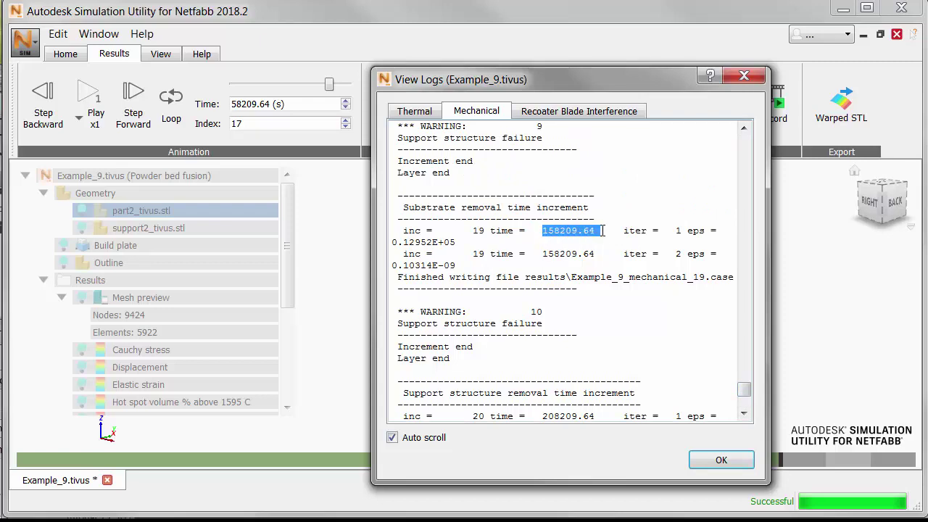
left_click_drag(745, 389, 751, 364)
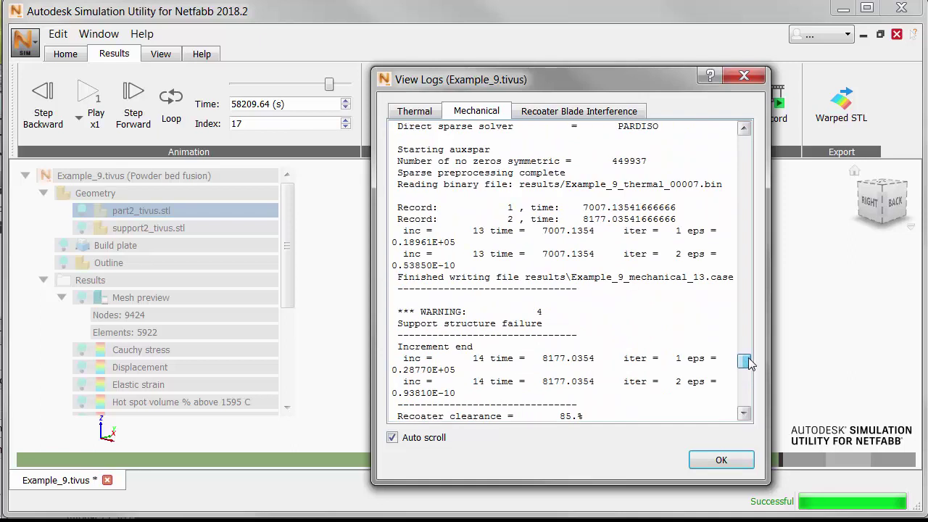
left_click_drag(580, 208, 686, 208)
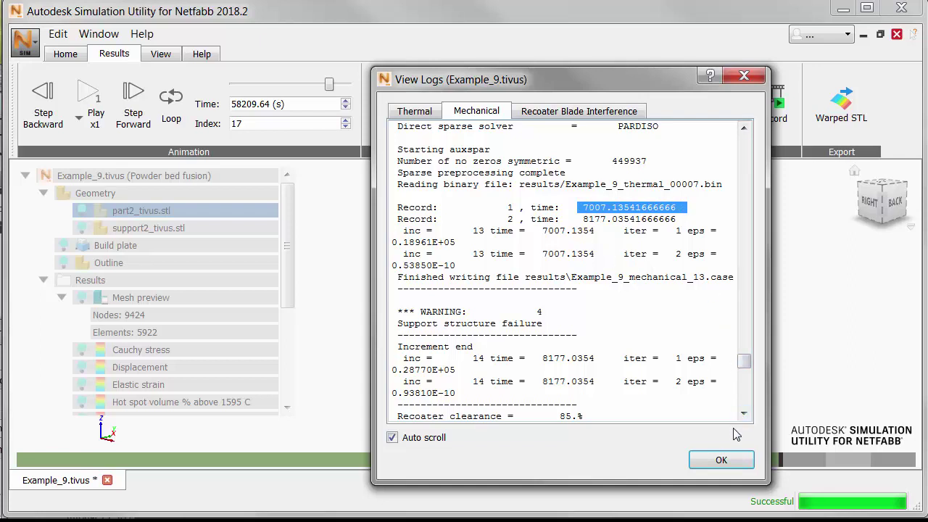
left_click(584, 113)
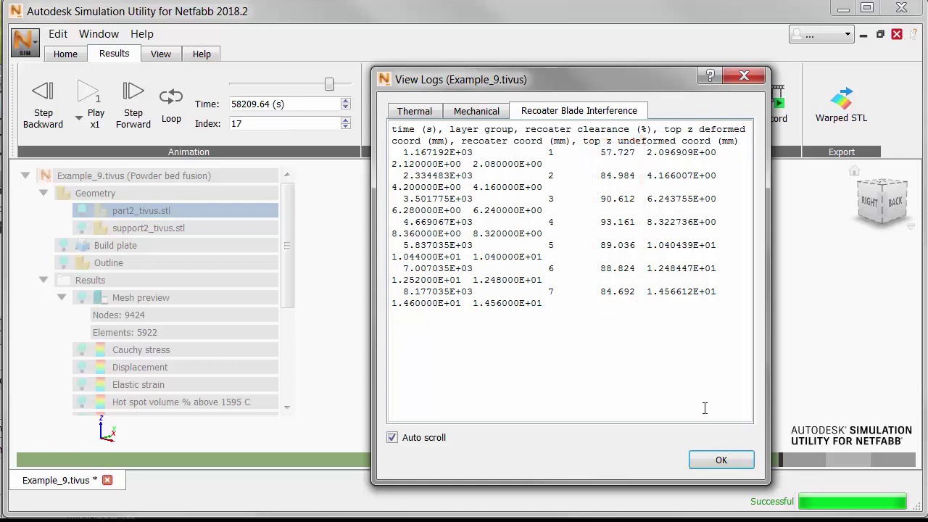
left_click(721, 461)
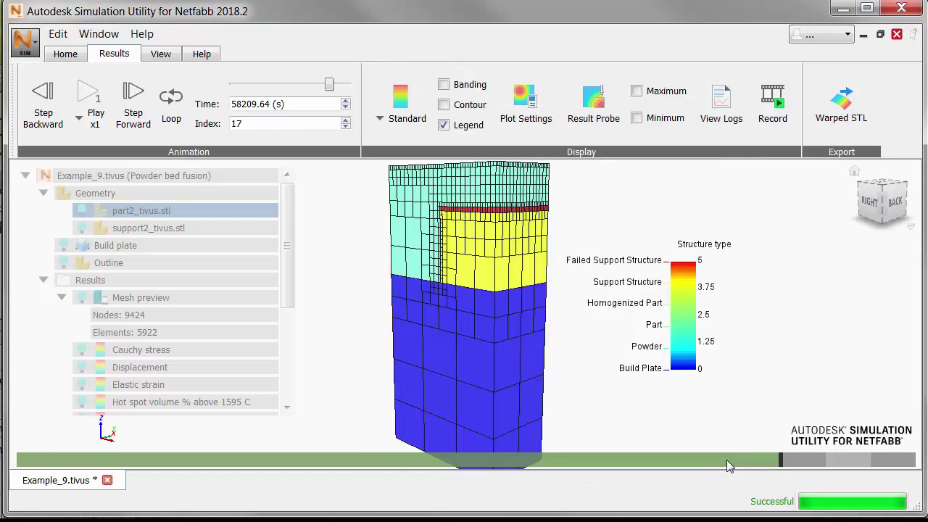